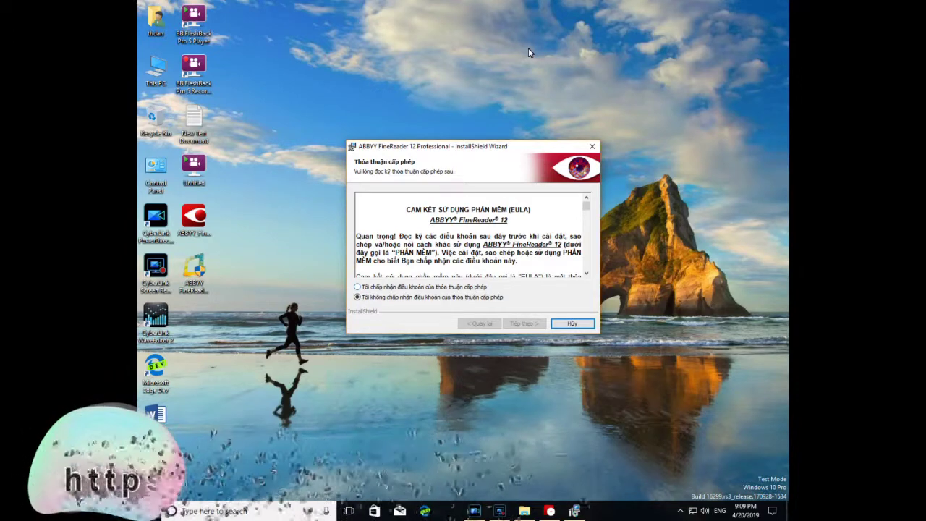
- Accept the ABBYY FineReader 12 Professional licence agreement and continue to the setup type options
key(Up)
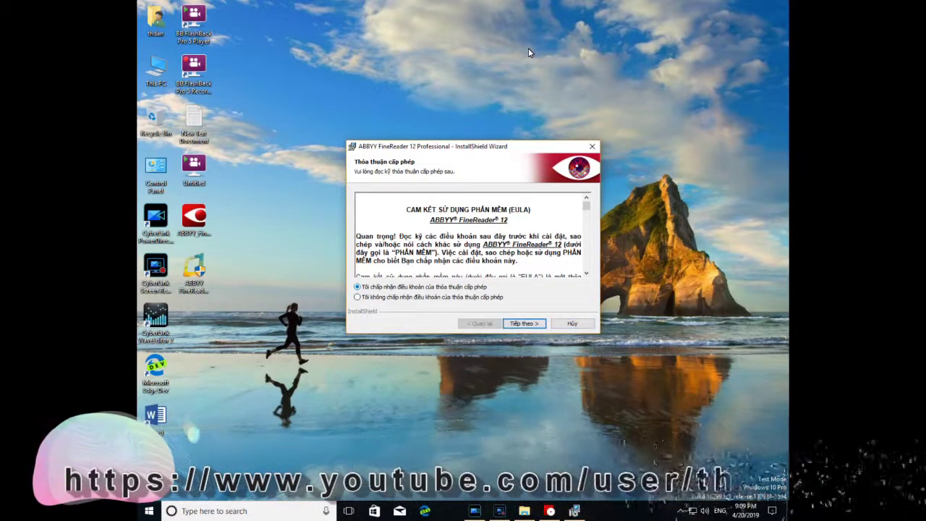
key(Tab)
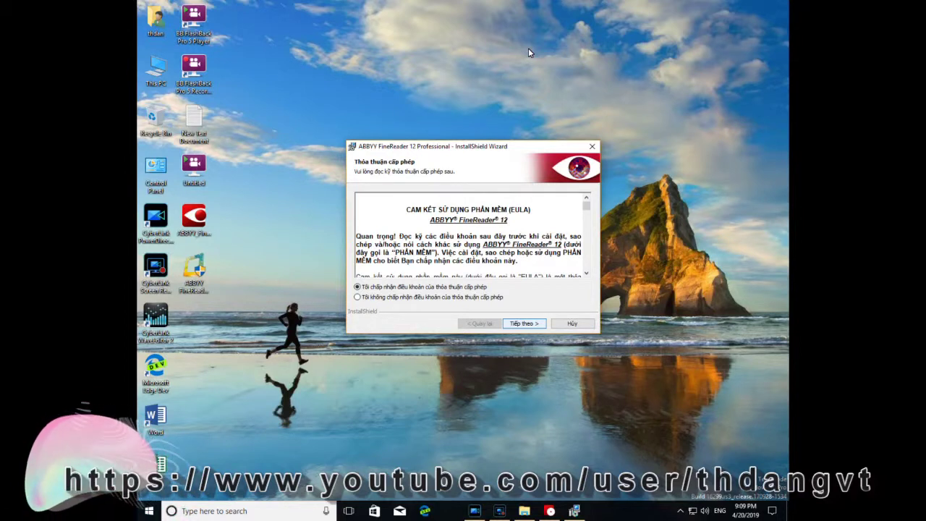
key(Return)
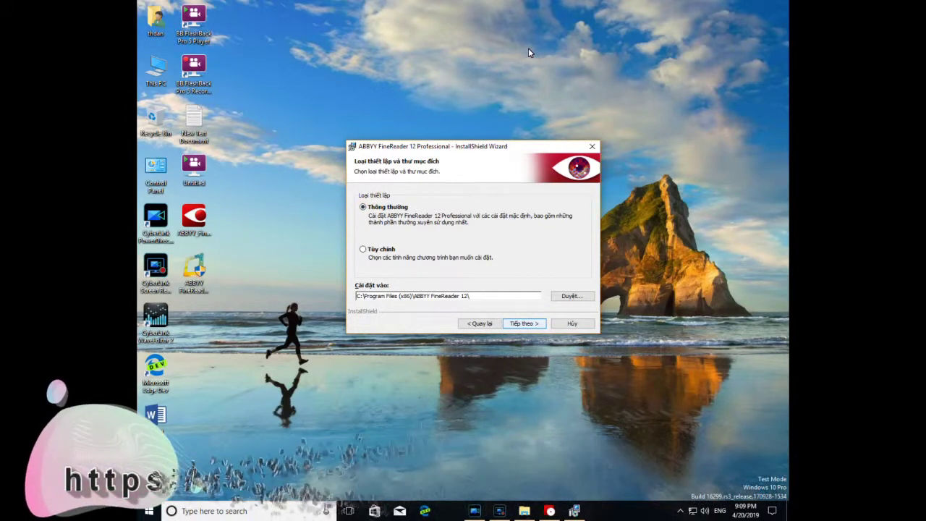
- Install FineReader with the typical setup in the default folder, keeping the preset options, and finish the wizard
key(Return)
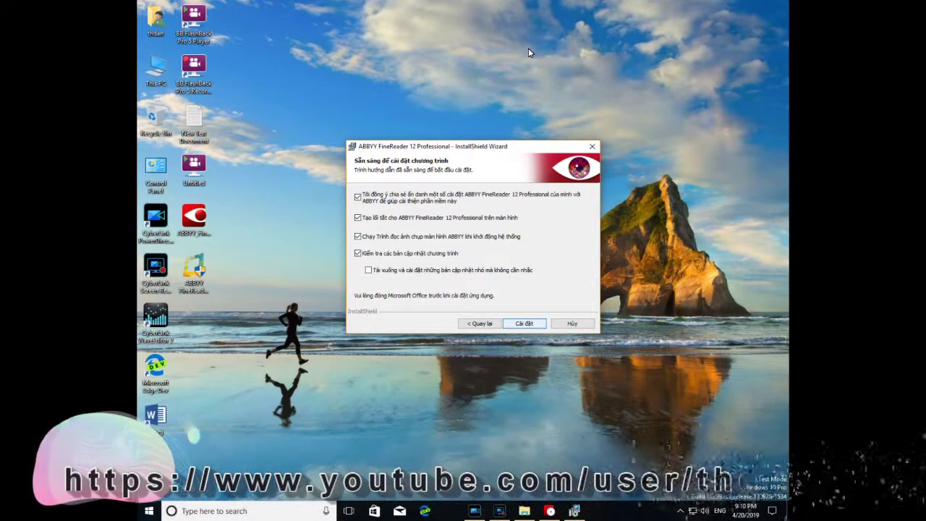
key(Return)
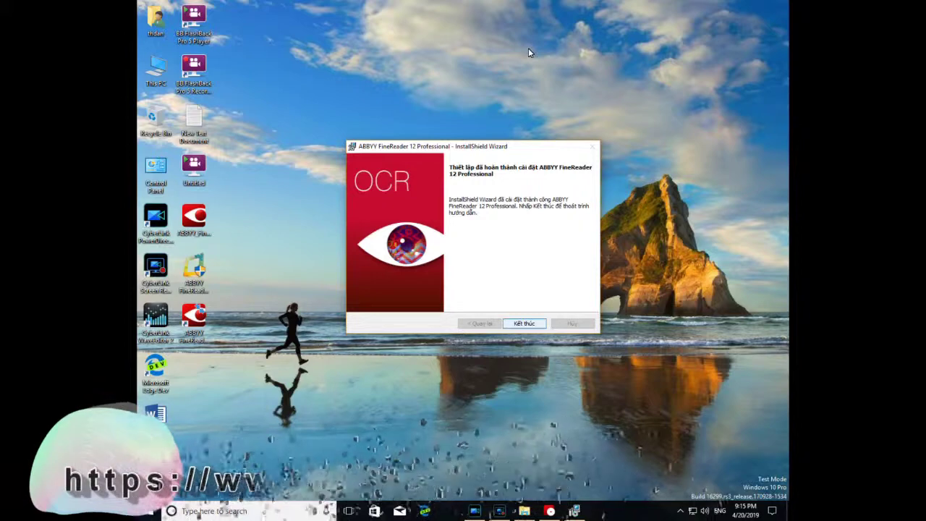
click(525, 322)
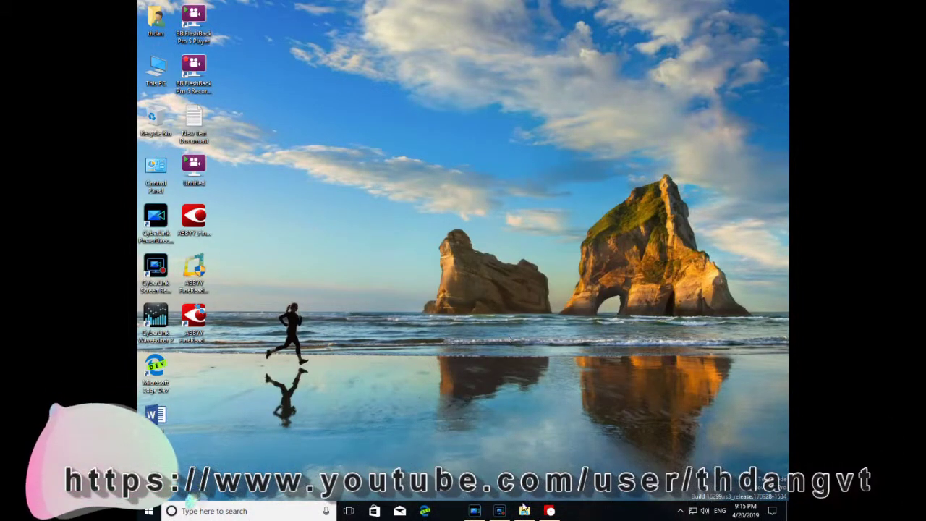
mouse_move(525, 512)
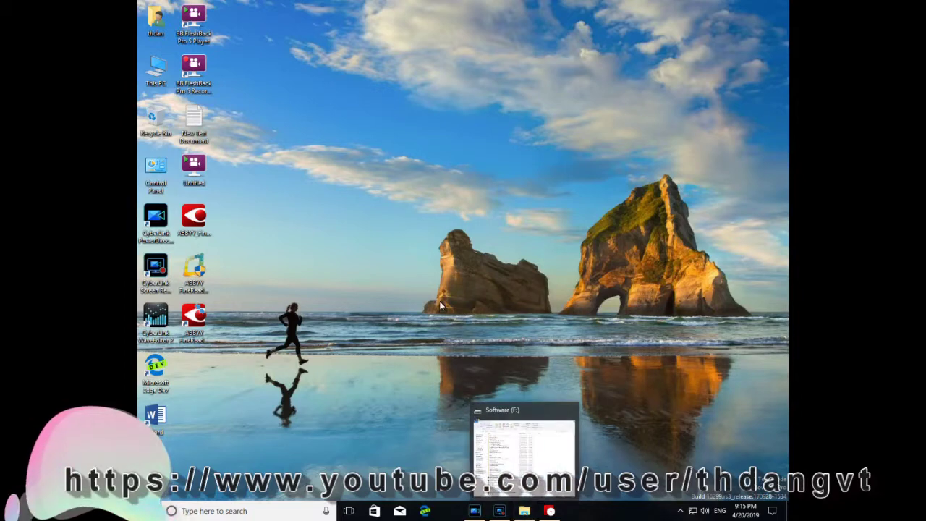
right_click(296, 220)
click(322, 249)
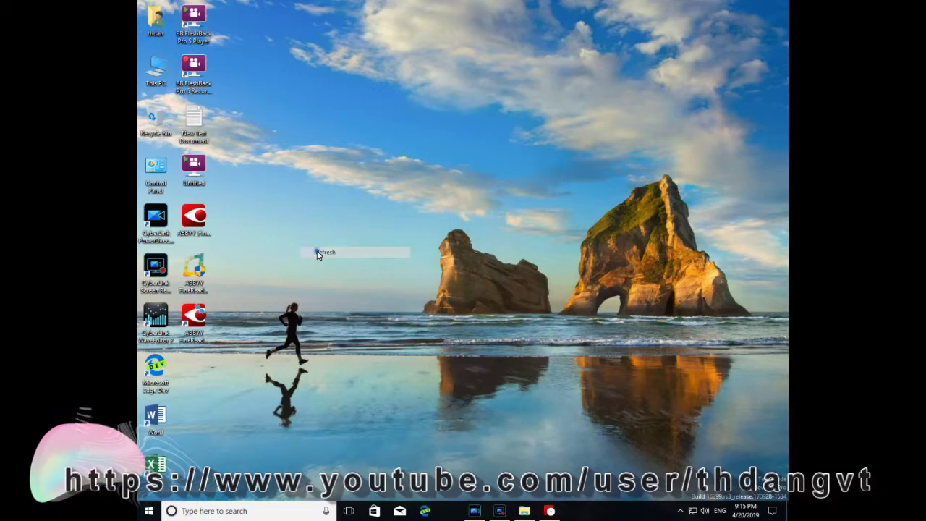
right_click(297, 209)
click(319, 239)
right_click(297, 209)
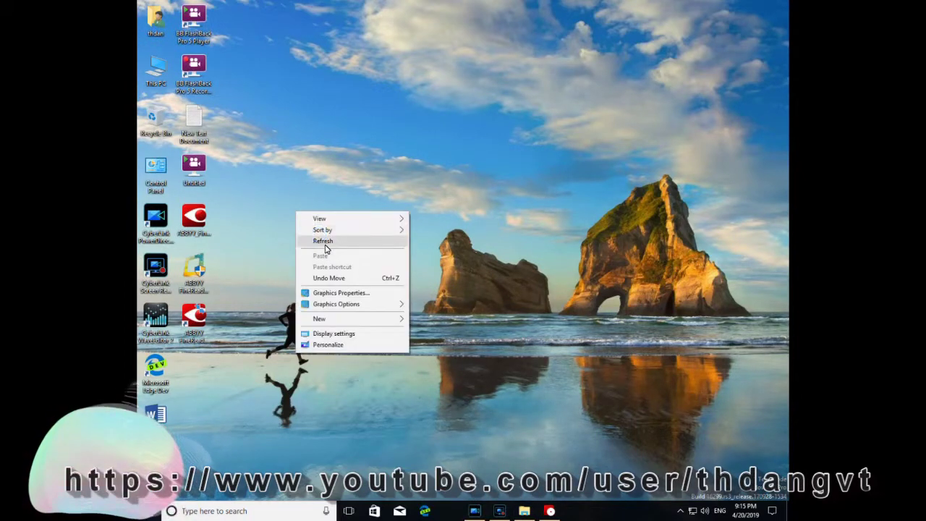
click(323, 241)
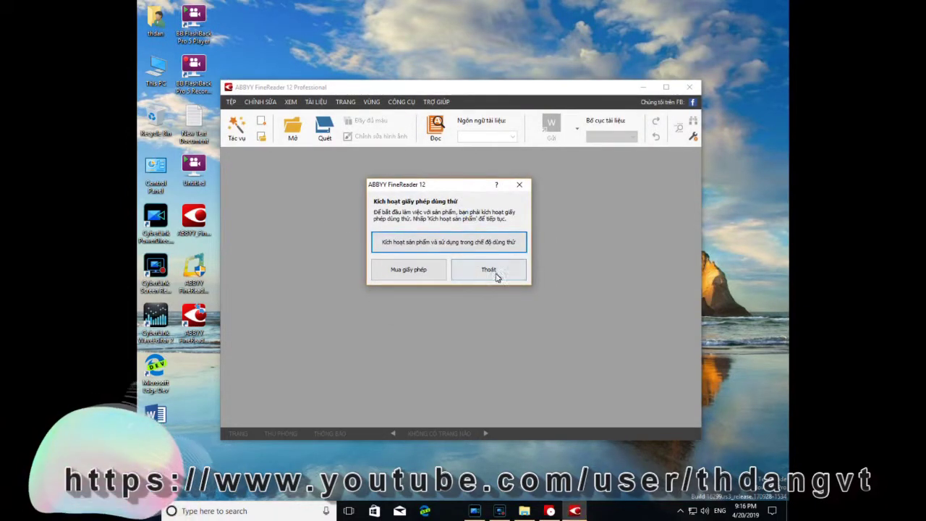
- Exit the trial activation prompt and patch the installed program with the ABBYY FineReader 12 Crack tool, closing it when done
click(489, 270)
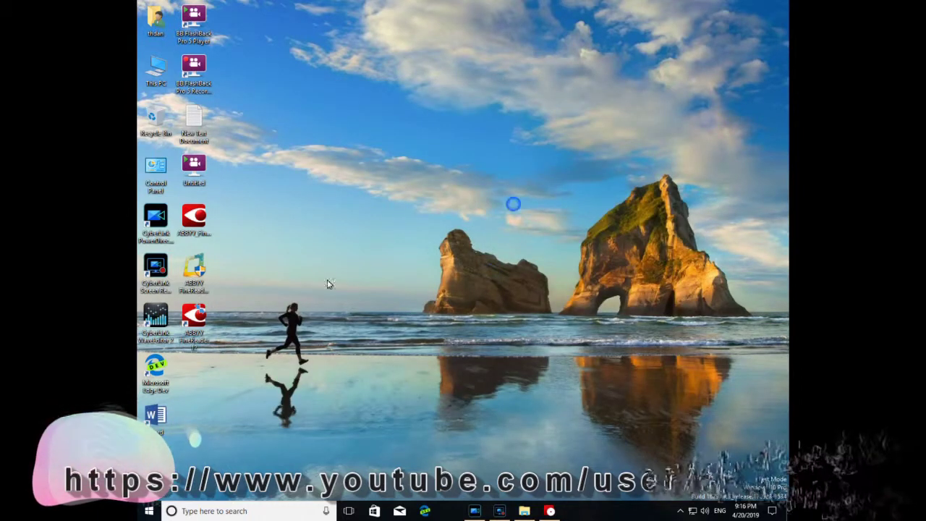
click(201, 265)
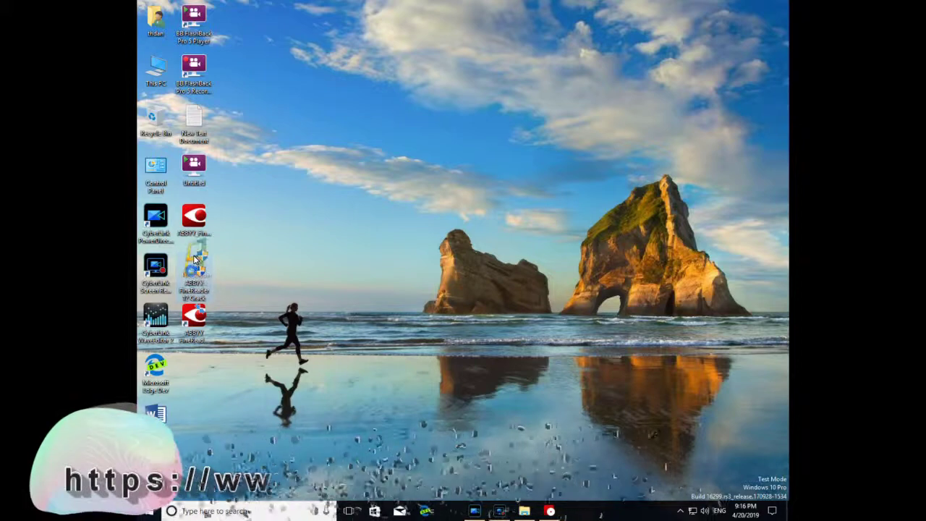
click(274, 276)
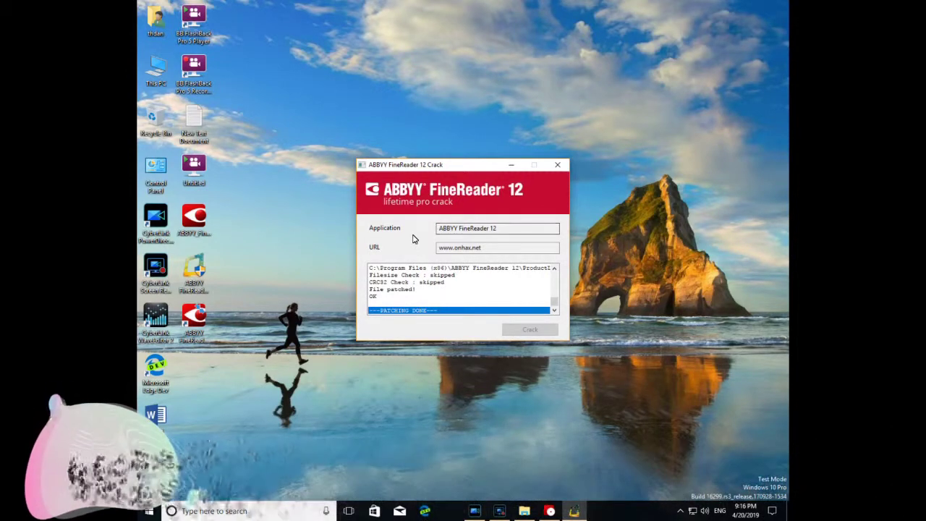
click(557, 165)
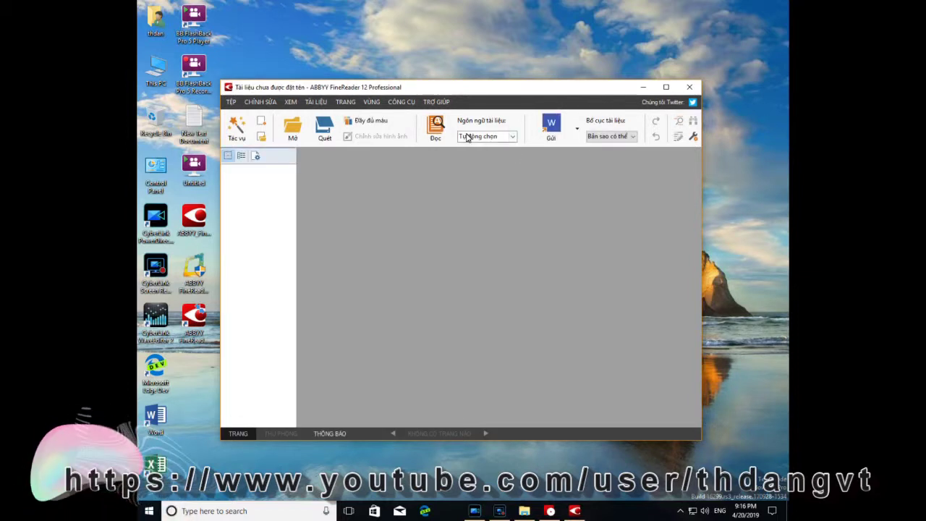
- Check the product information of ABBYY FineReader 12 and close the program
click(441, 103)
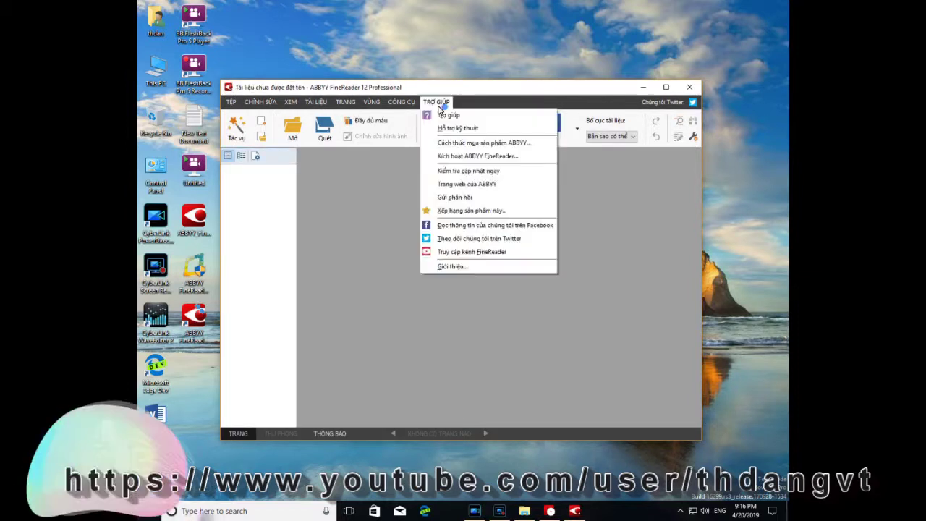
click(463, 267)
click(467, 303)
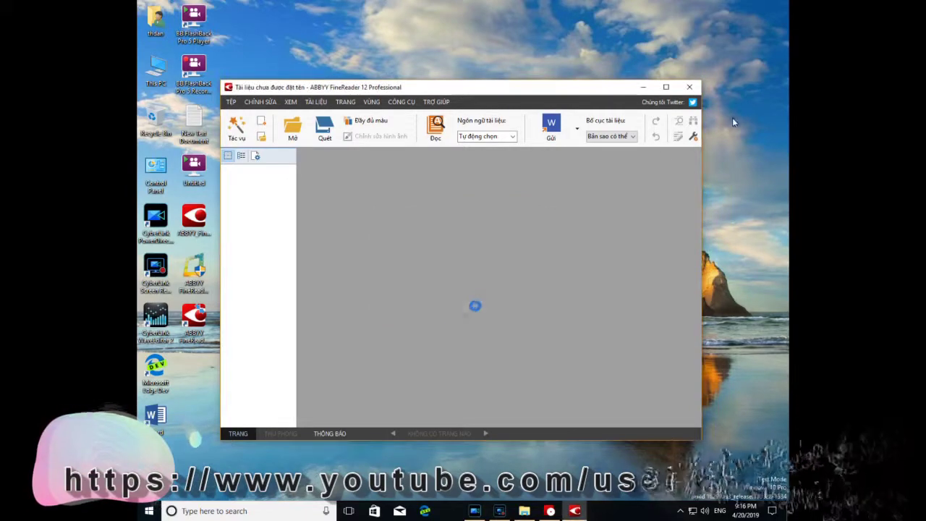
click(689, 87)
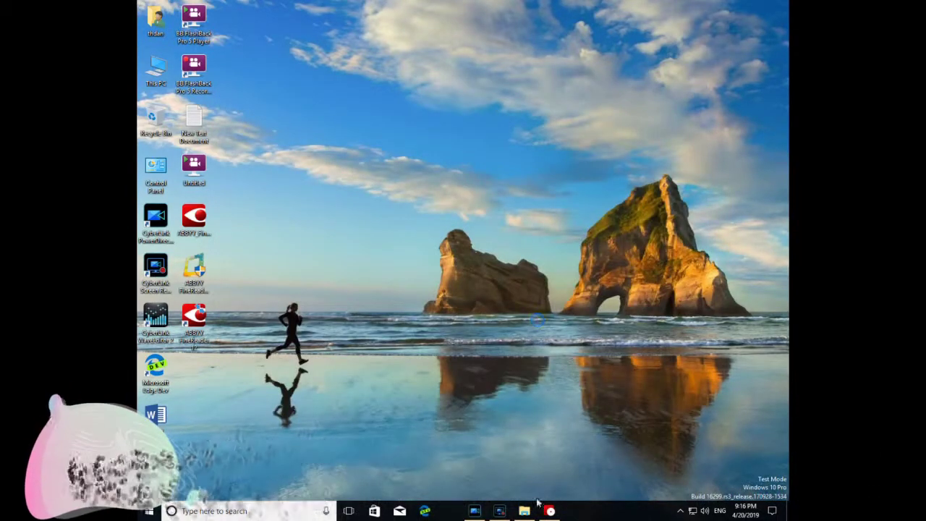
- In File Explorer, browse to the Van thu folder within OneDrive on the Document (G:) drive
click(524, 511)
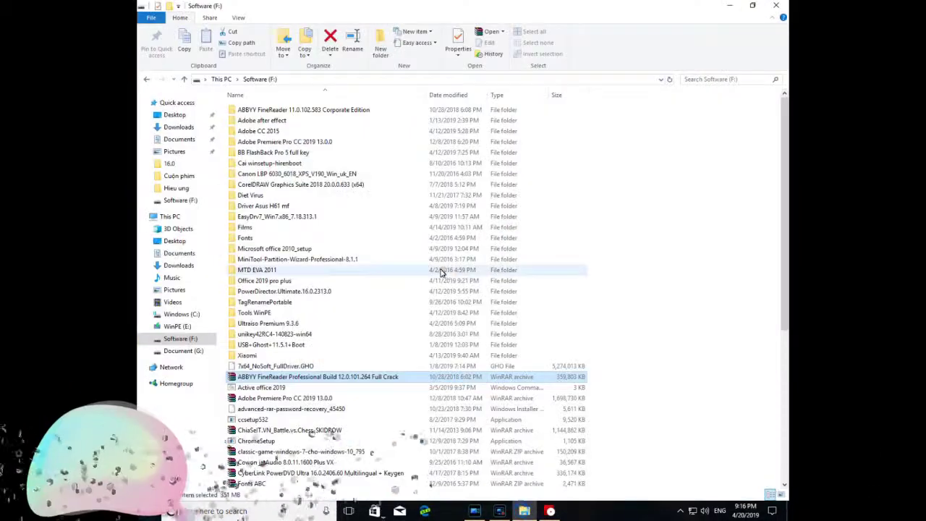
click(217, 79)
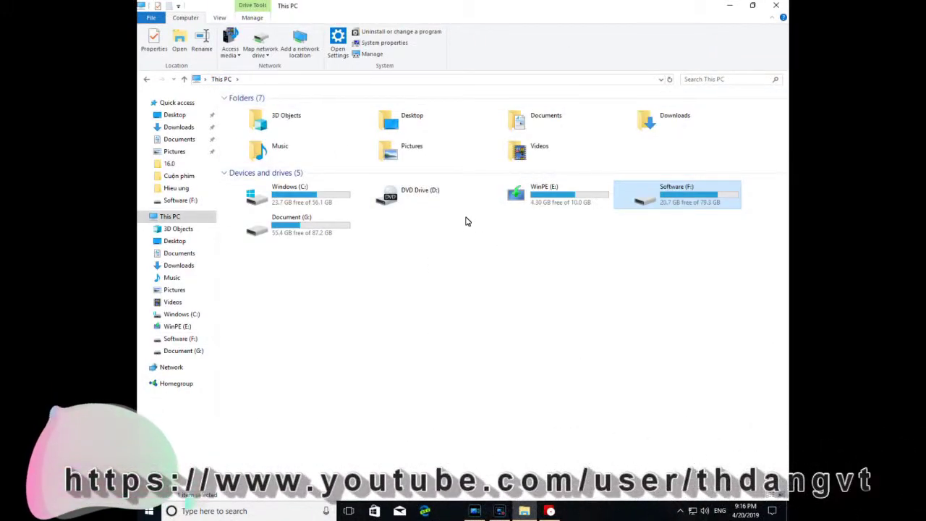
double_click(314, 226)
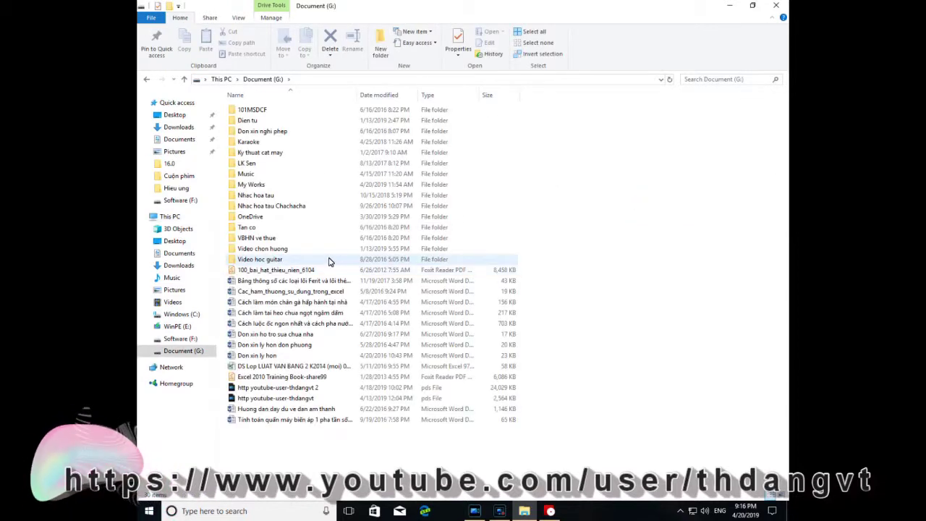
double_click(250, 216)
scroll(304, 239, down, 8)
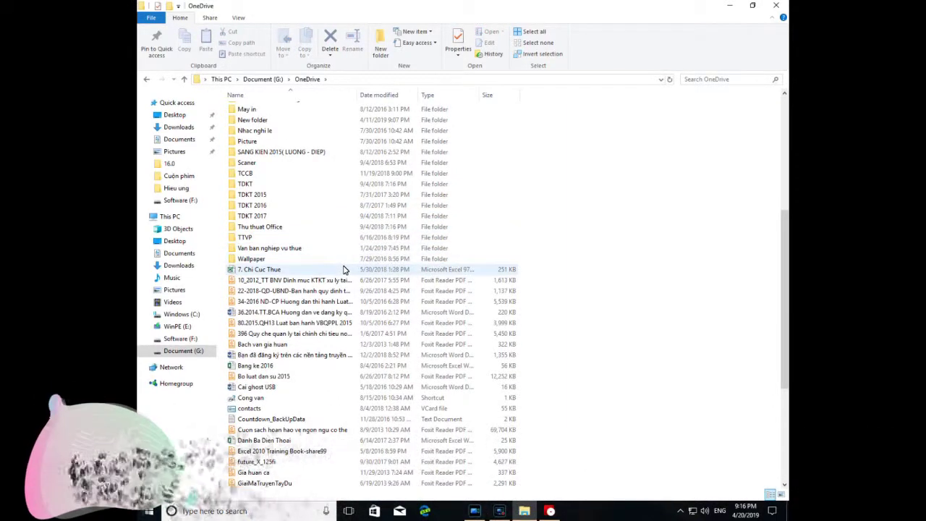
scroll(345, 258, up, 5)
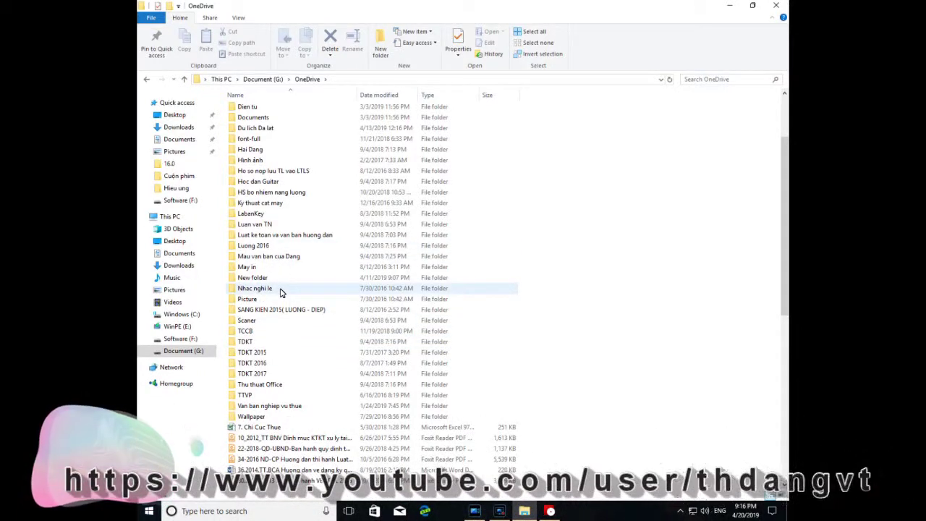
scroll(264, 224, up, 3)
double_click(252, 243)
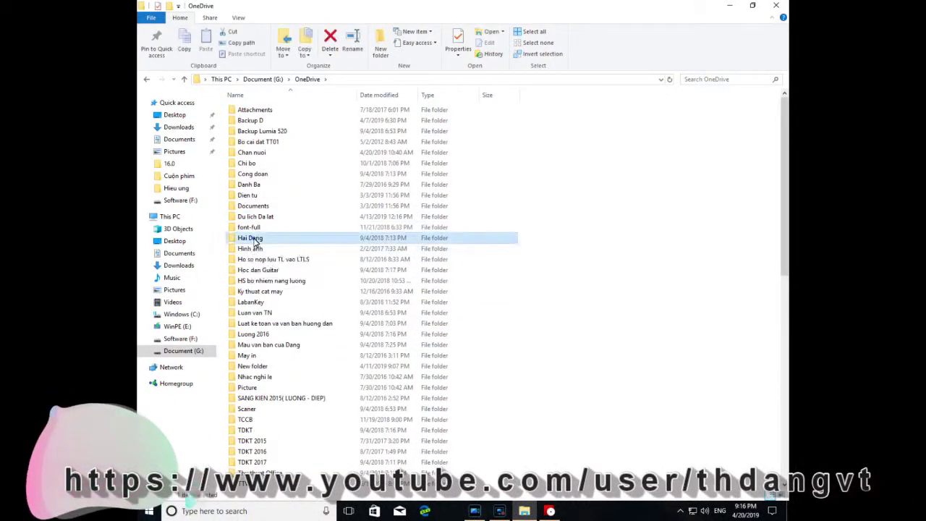
click(271, 249)
double_click(271, 250)
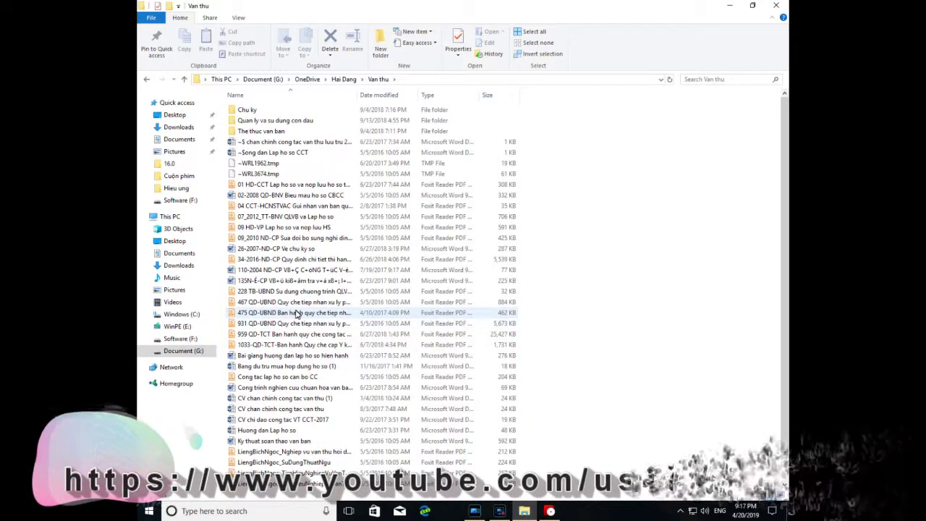
- View the scanned PDF "04 CCT-HCNSTVAC Gui nhan van ban qua mang tin hoc LAN" in Foxit Reader from start to end and close it
click(300, 209)
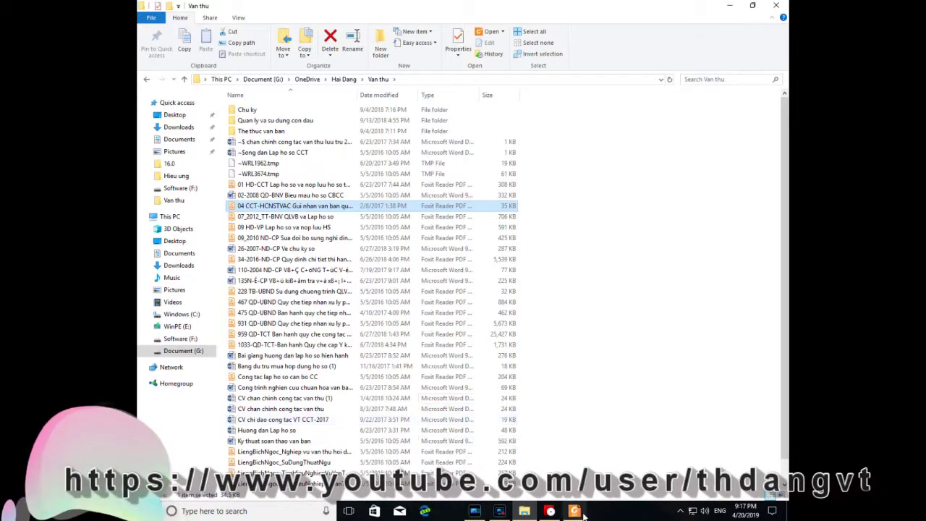
click(582, 512)
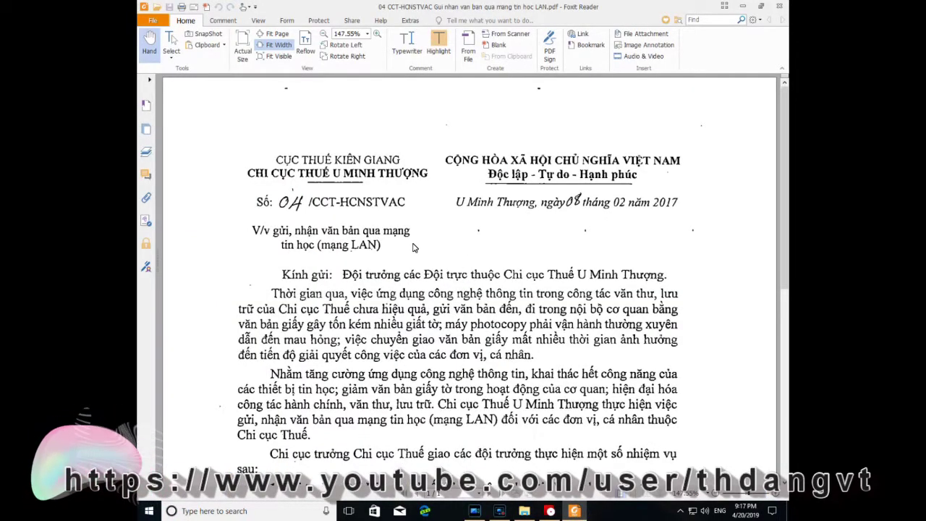
scroll(487, 248, down, 6)
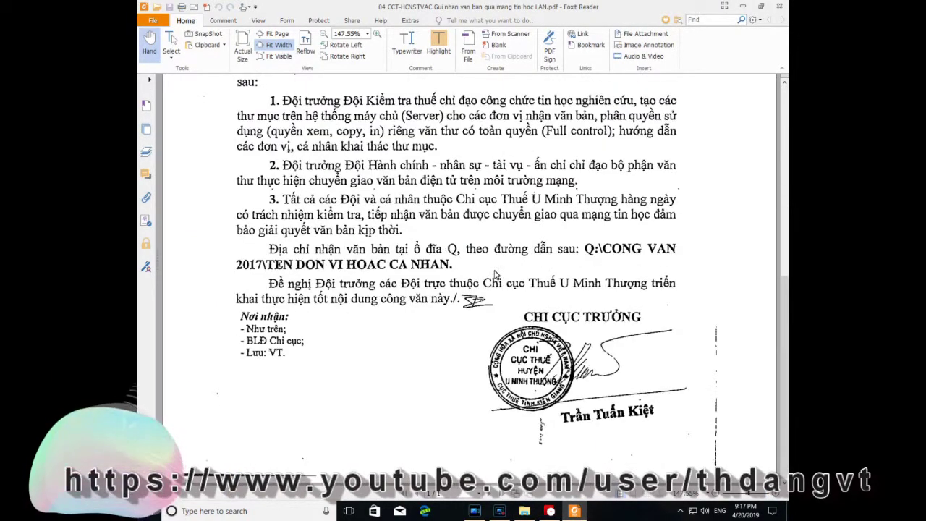
scroll(496, 274, up, 6)
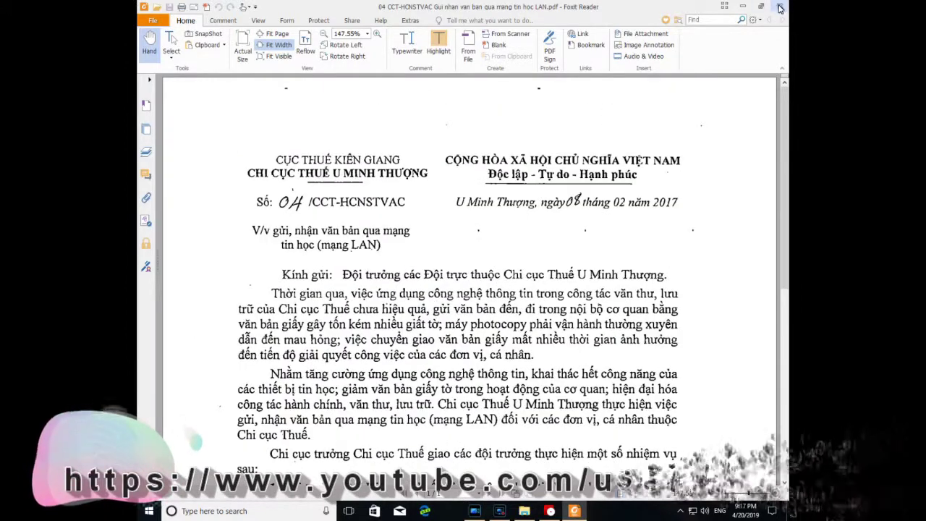
click(780, 7)
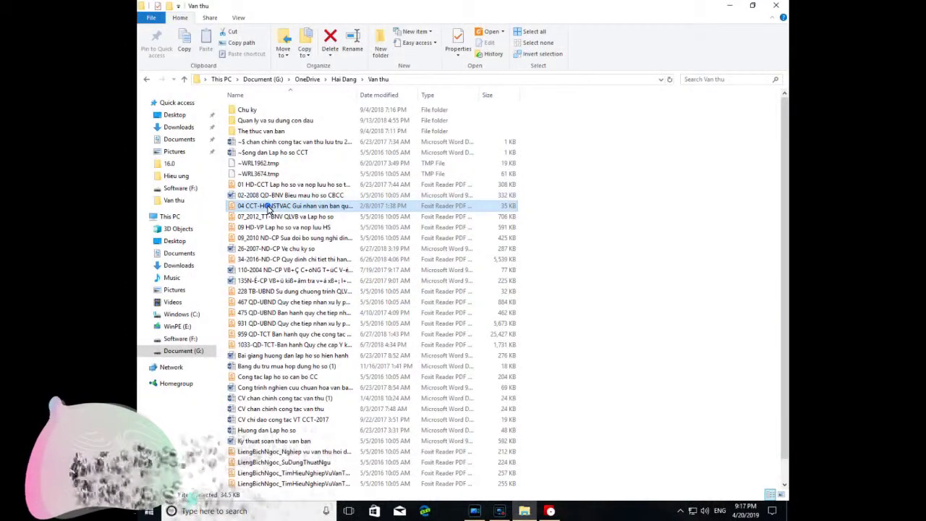
- Convert the "04 CCT-HCNSTVAC" PDF to a Microsoft Word document with ABBYY FineReader 12 and minimize the folder window
right_click(267, 209)
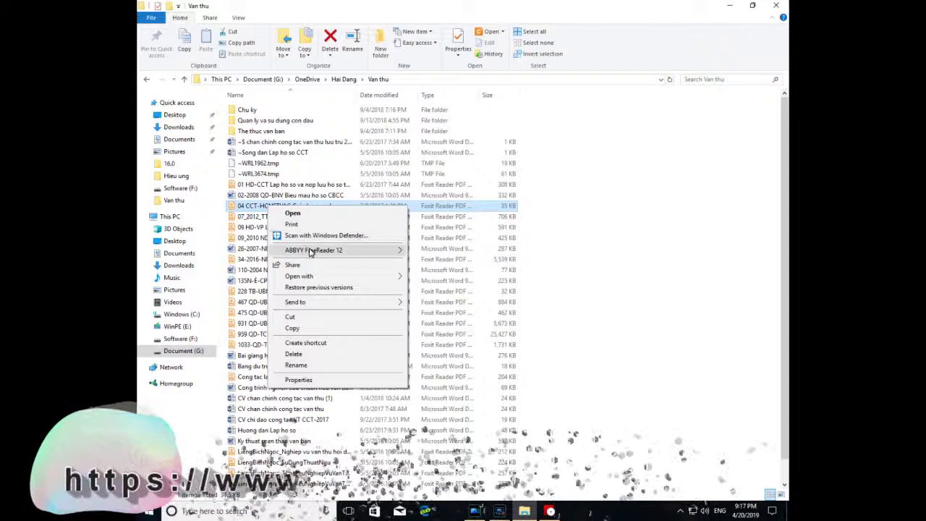
mouse_move(311, 250)
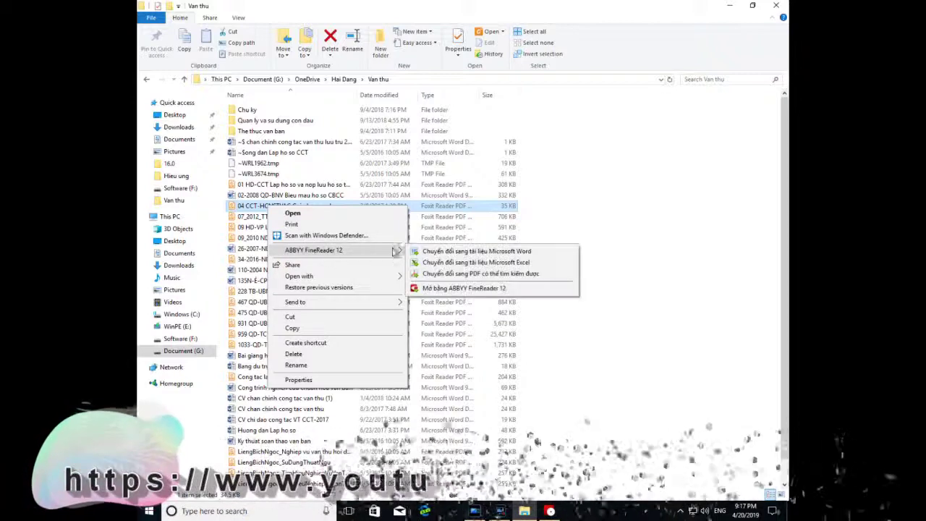
click(480, 252)
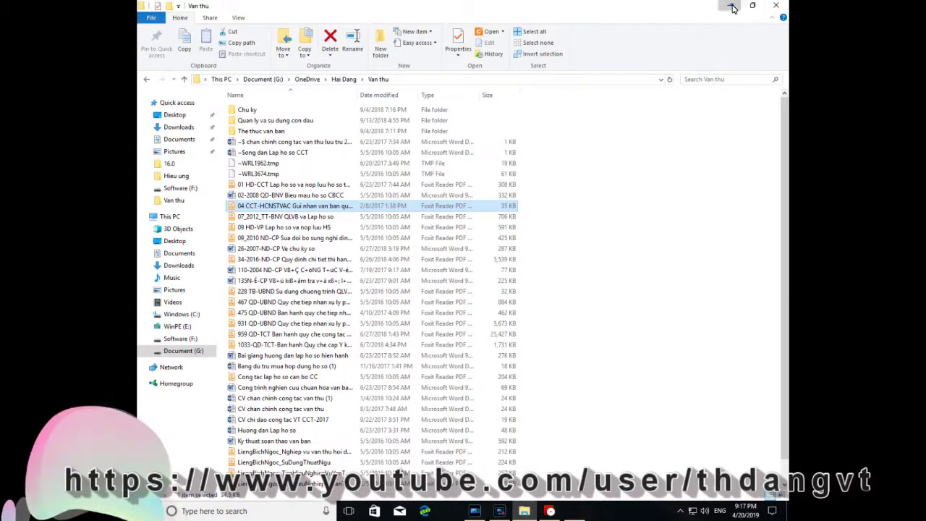
click(732, 6)
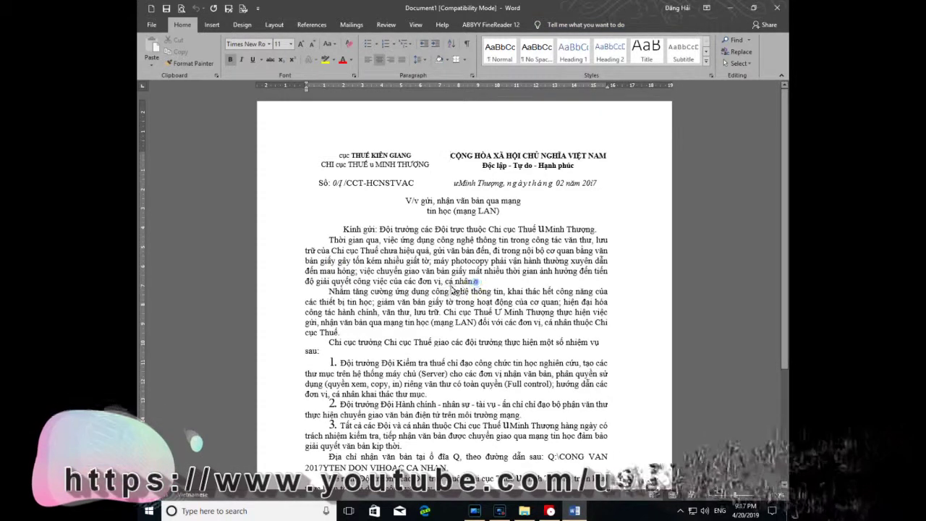
- In the converted Word document, format the paragraphs from item 2 through the closing request as a bulleted list
click(343, 322)
scroll(448, 347, down, 3)
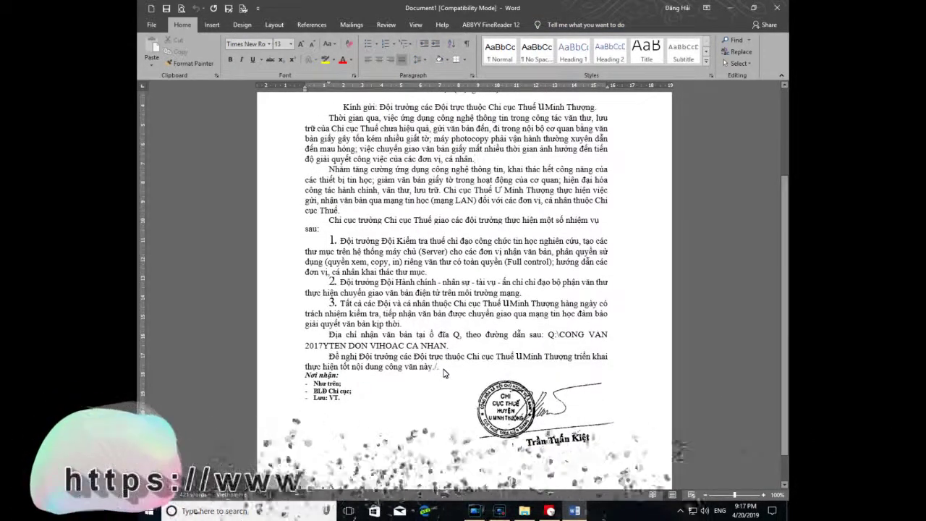
drag(444, 368, 351, 284)
click(416, 264)
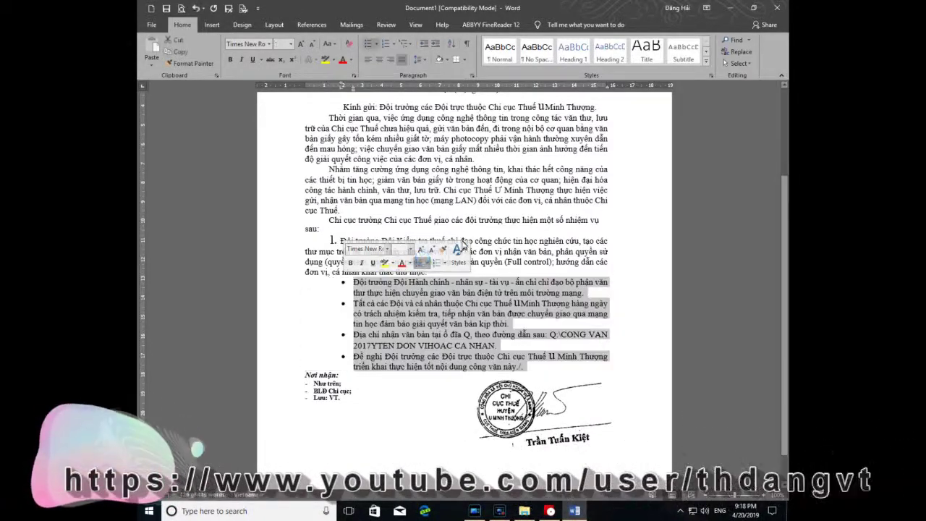
- Undo the bulleted list formatting and check the body text by selecting it from the "Kính gửi" line onward
click(196, 11)
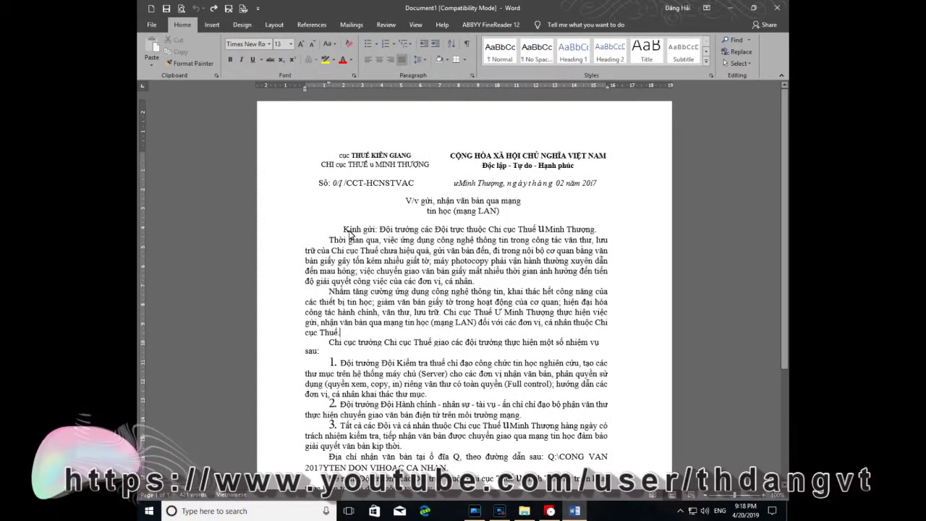
drag(340, 230, 340, 332)
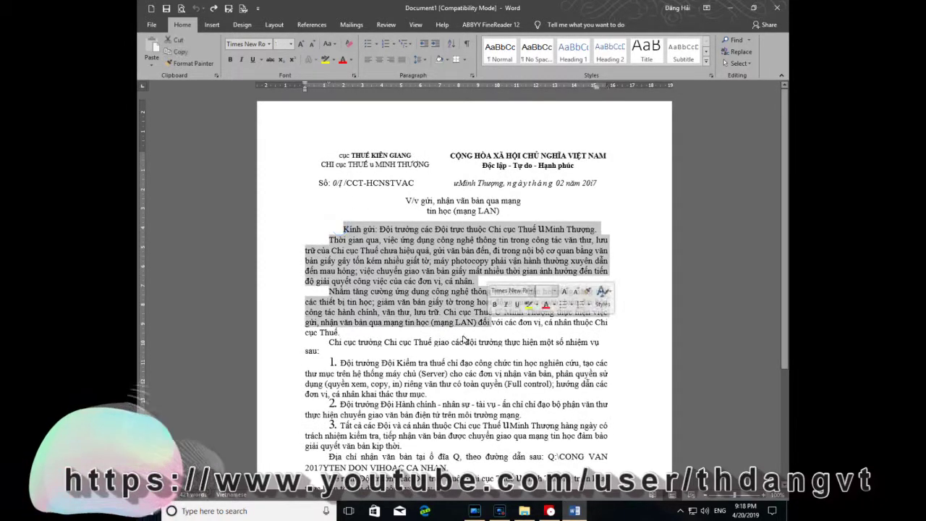
click(462, 341)
drag(343, 229, 594, 443)
click(593, 443)
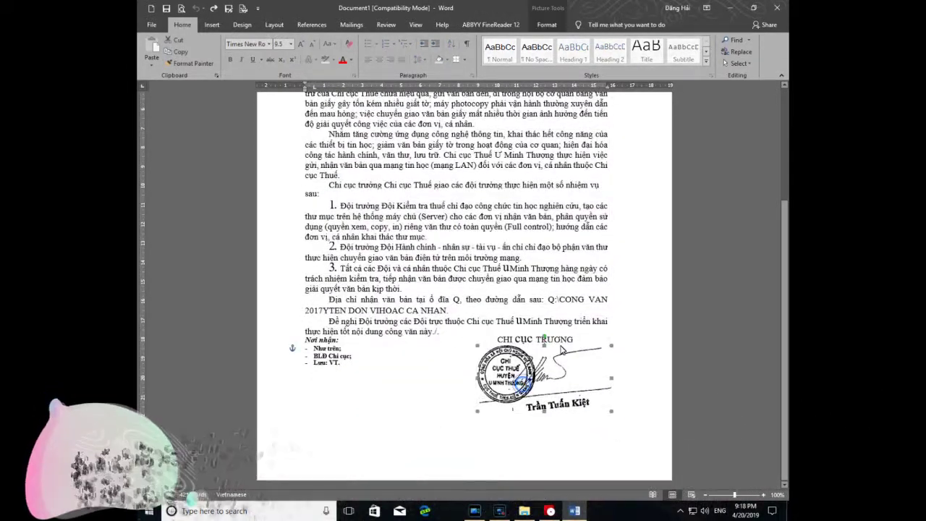
scroll(528, 278, up, 4)
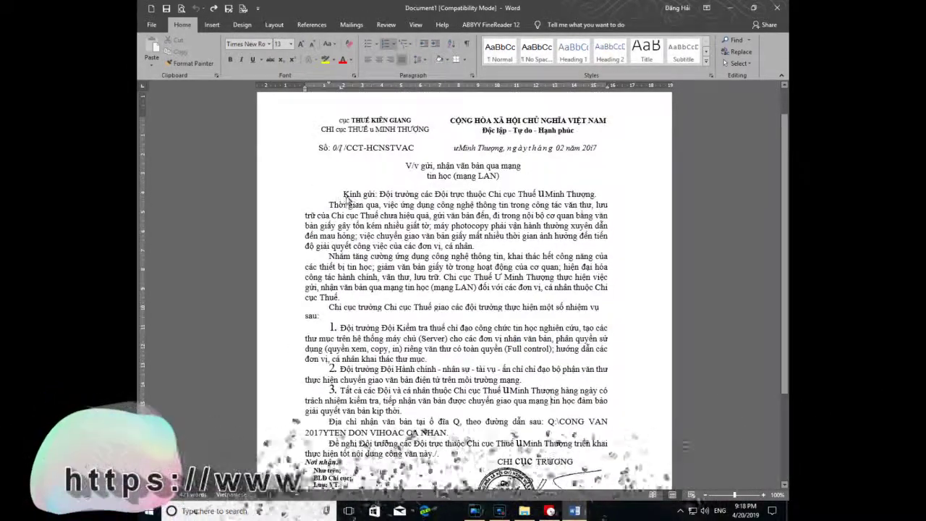
drag(326, 203, 374, 215)
click(395, 234)
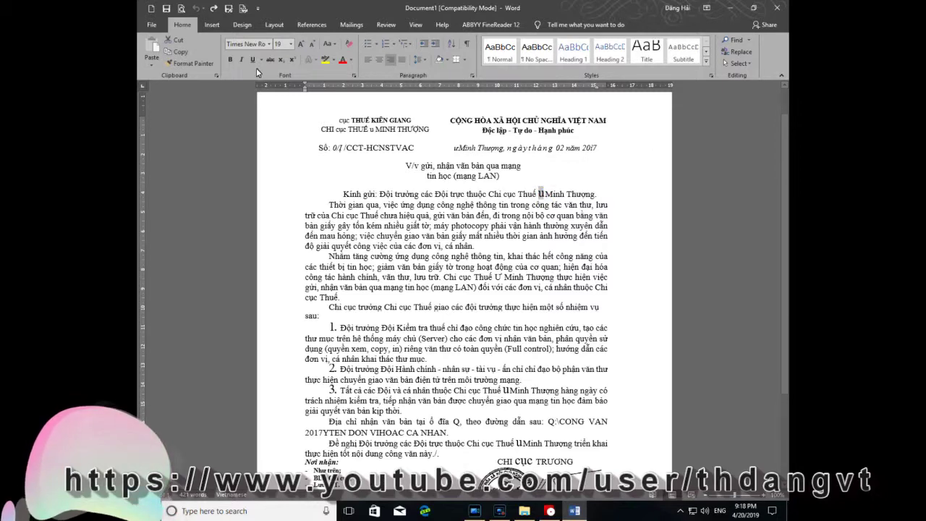
- In the "Kính gửi" line, set the oversized "u" before "Minh Thượng" to 14 pt and replace it with a capital "U" and a space
click(291, 44)
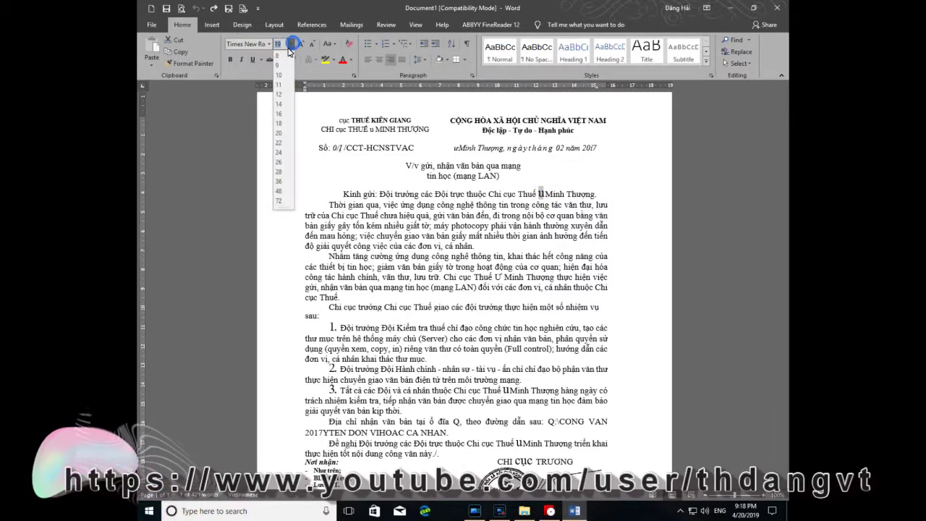
click(282, 105)
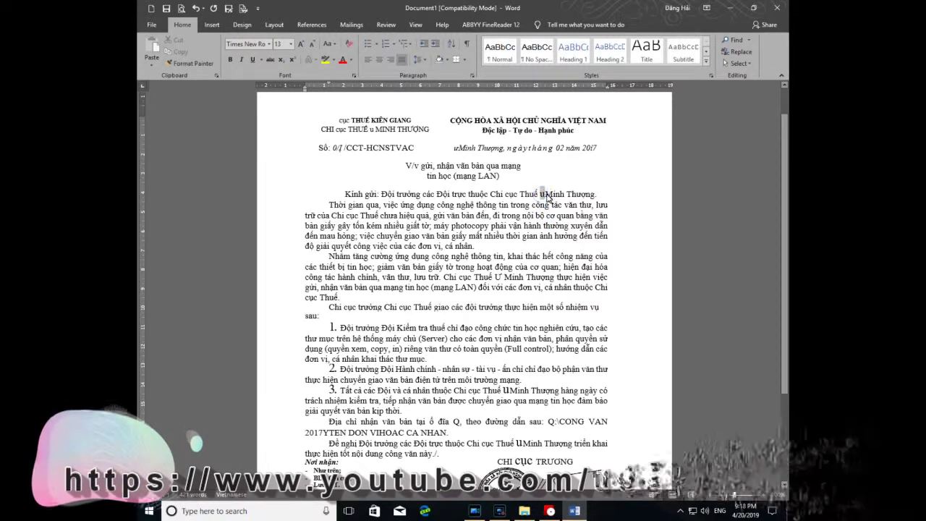
drag(540, 194, 545, 194)
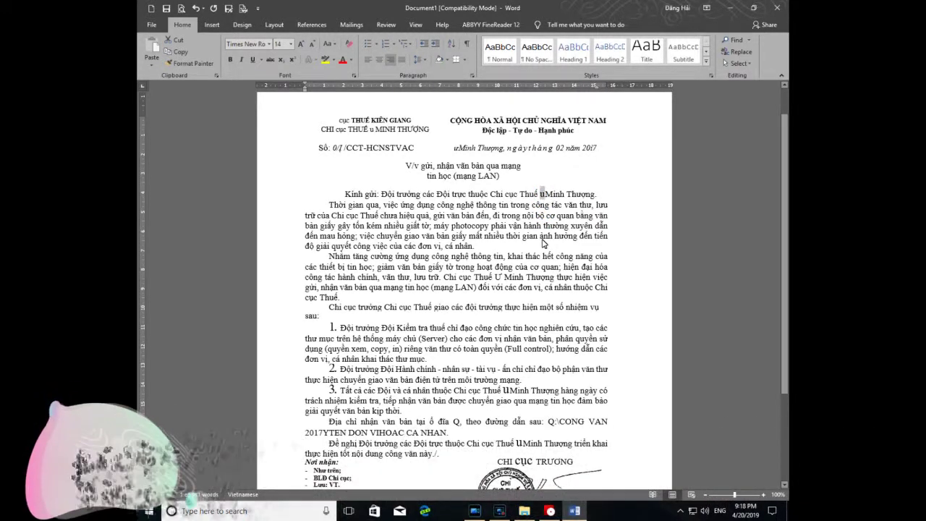
text(U)
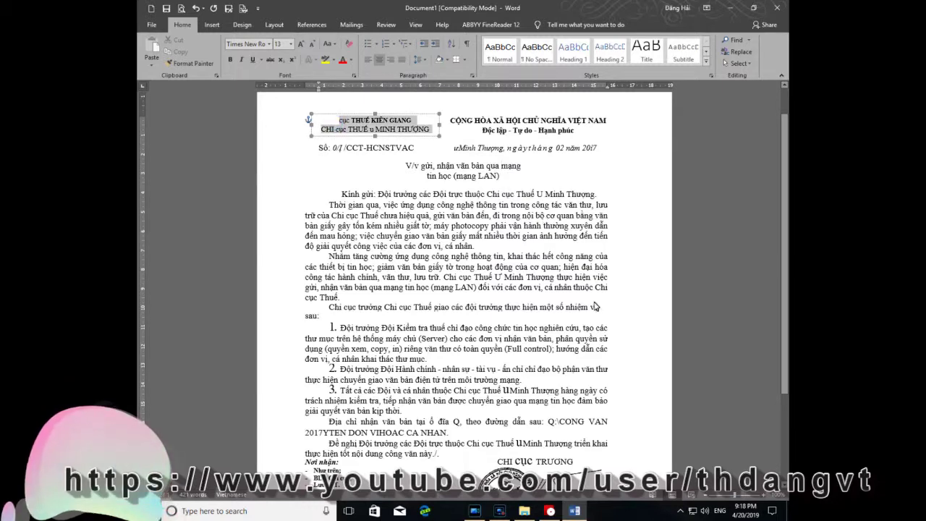
- Check that the converted text is selectable, from the header to the signature title and from the "Kính gửi" line to the closing request
click(478, 279)
mouse_move(454, 120)
mouse_down()
mouse_move(550, 361)
mouse_move(568, 459)
mouse_up()
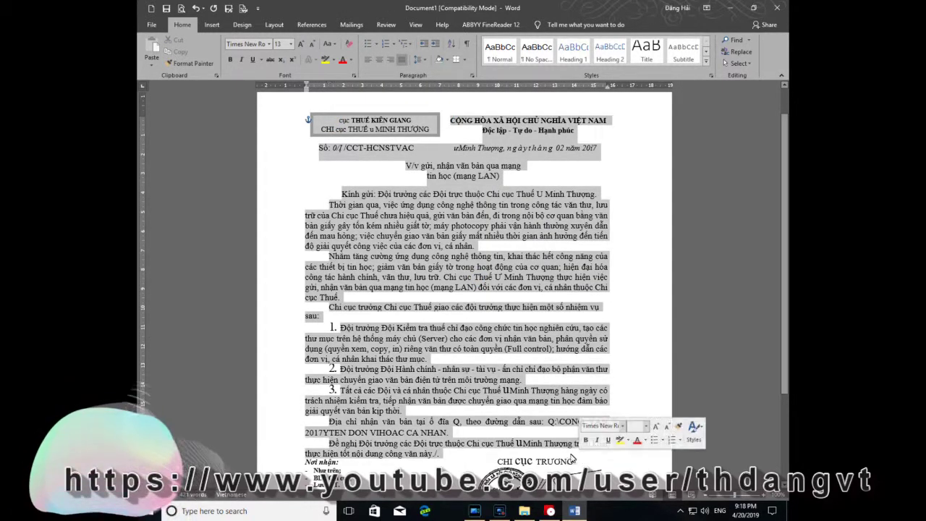
click(404, 239)
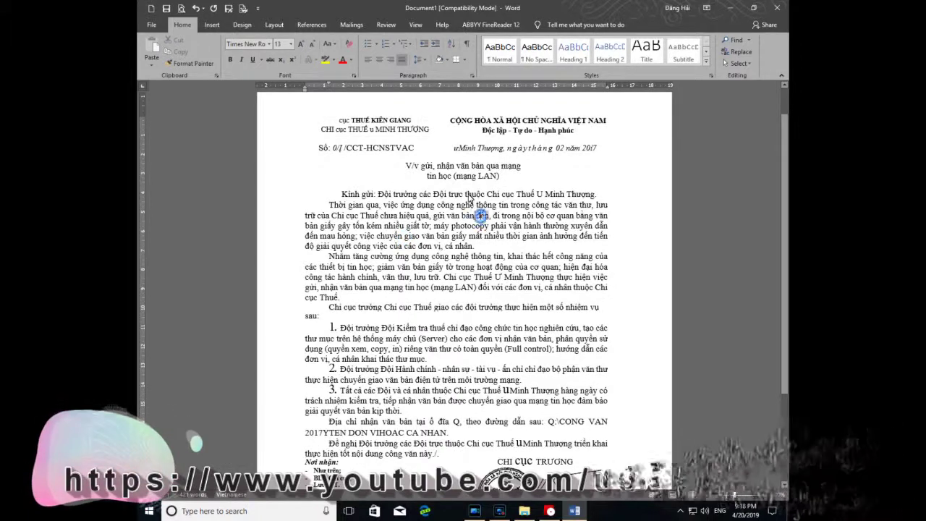
click(340, 194)
drag(339, 194, 604, 454)
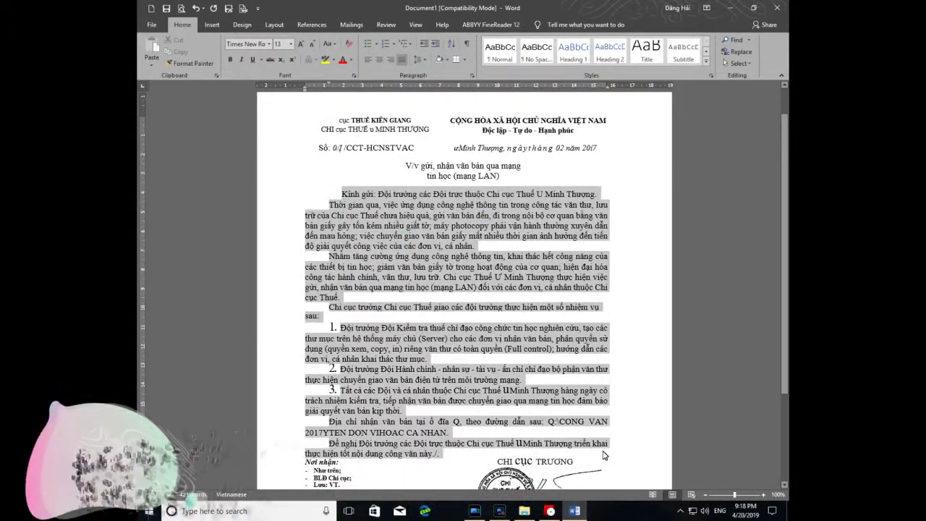
click(450, 308)
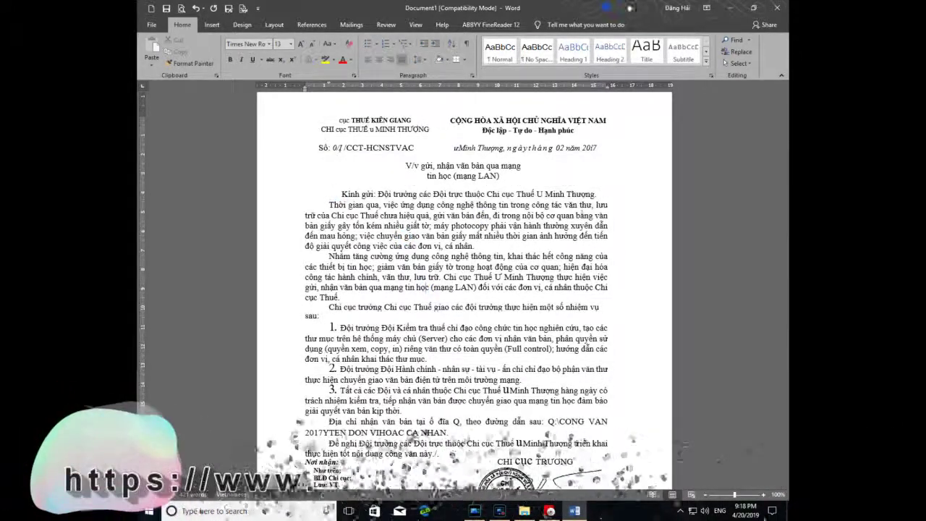
- Close the converted Word document
click(777, 9)
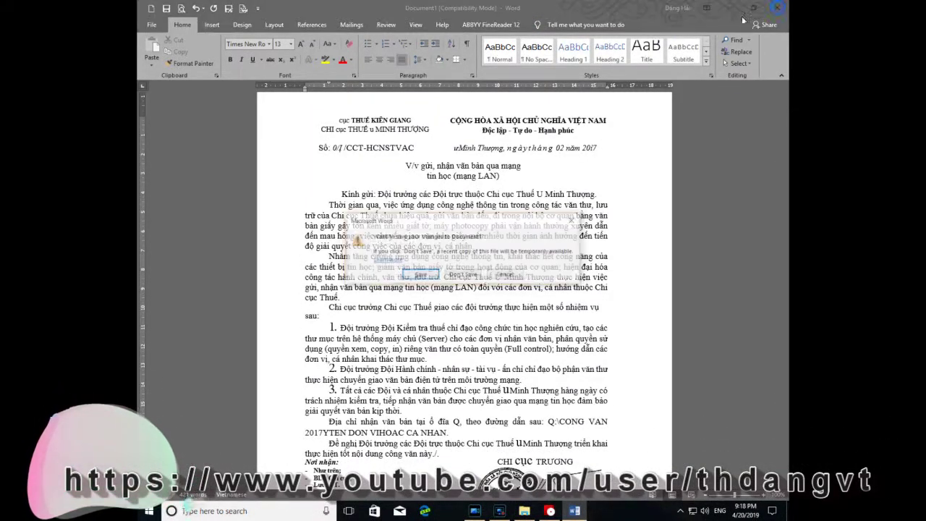